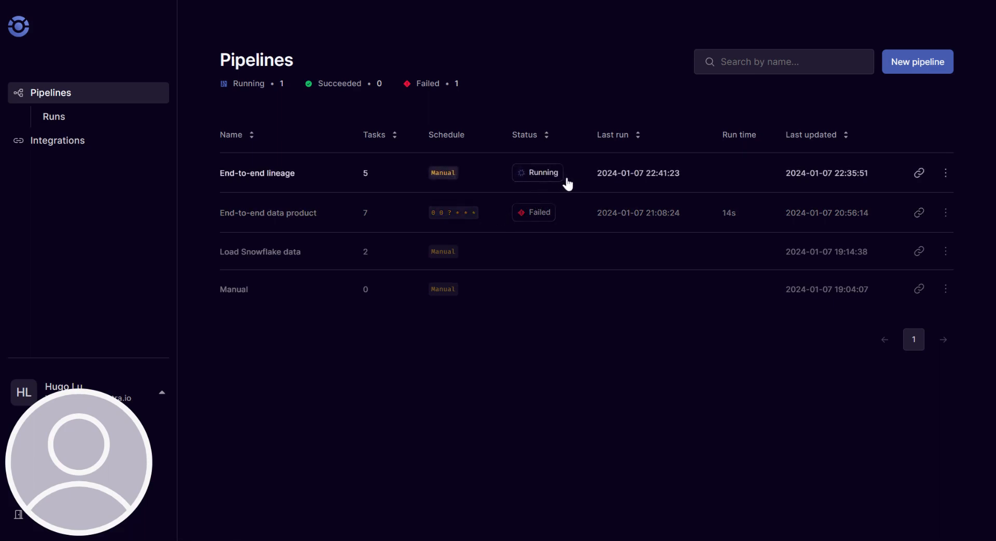
# - Check the available actions for the End-to-end lineage and End-to-end data product pipelines
pyautogui.click(945, 178)
pyautogui.click(945, 178)
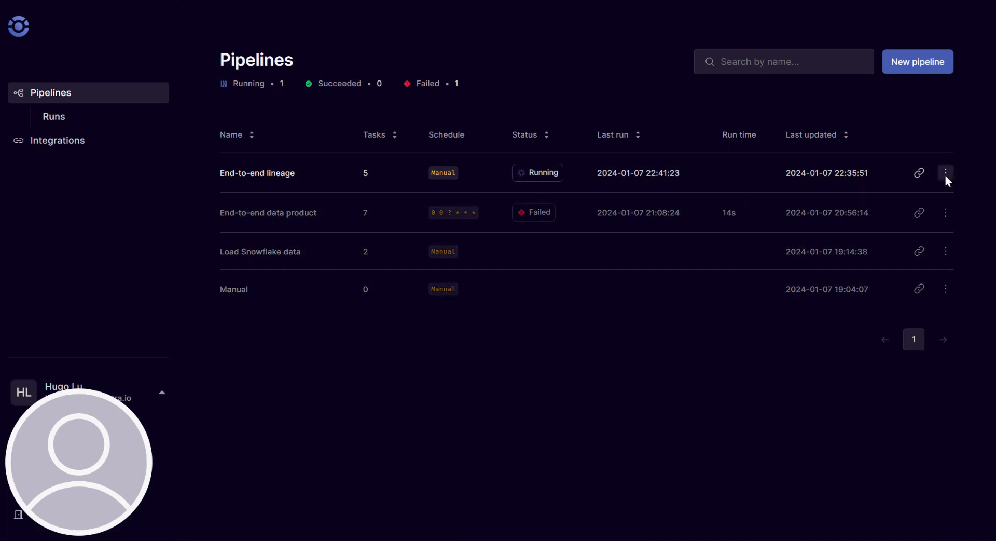
pyautogui.click(947, 213)
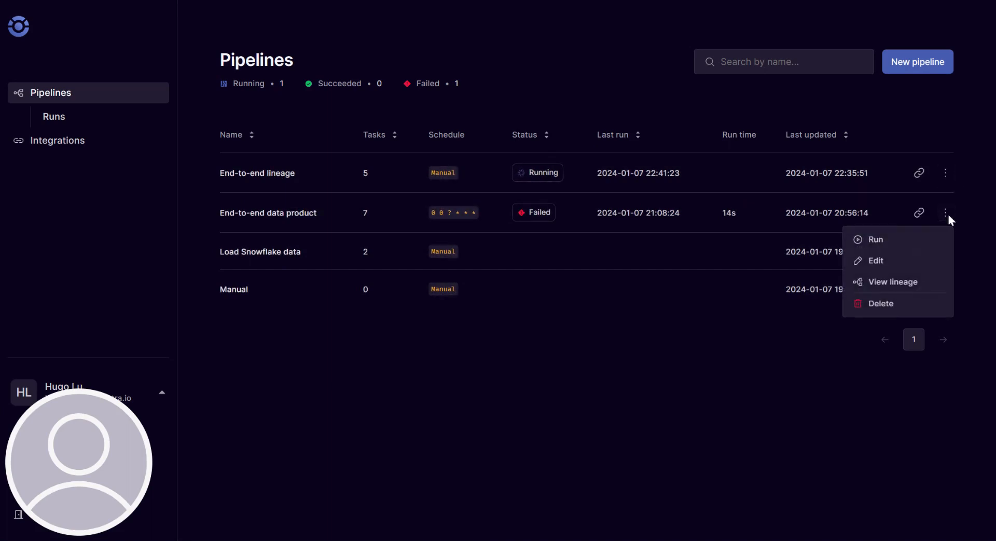
pyautogui.click(958, 123)
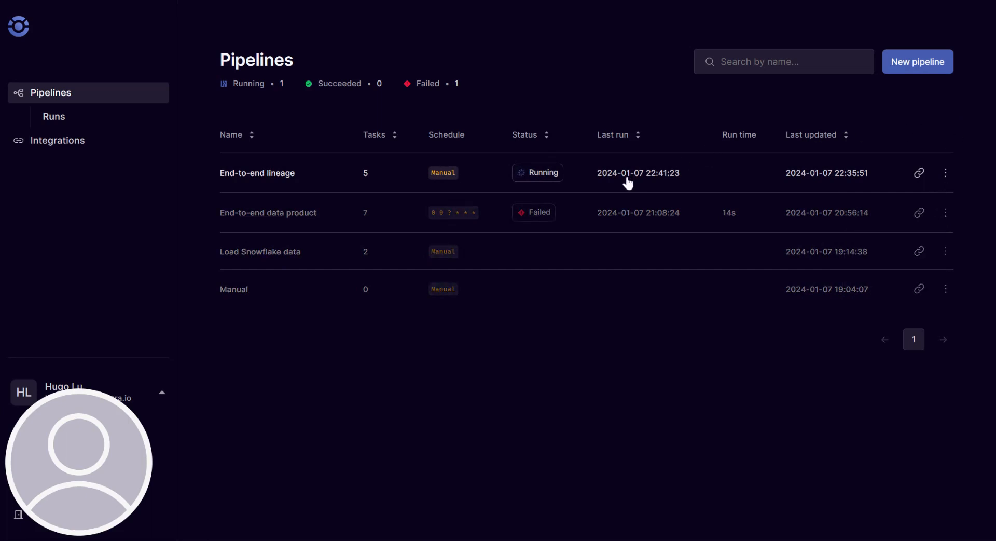
# - Open the End-to-end lineage pipeline's run history and inspect the tasks and re-run options of its 22:33:50 run
pyautogui.click(272, 179)
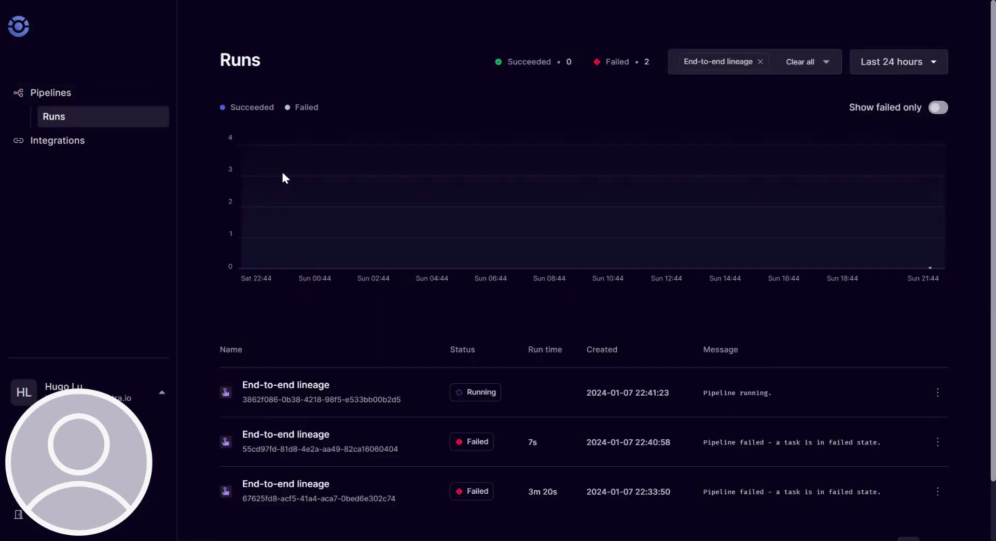
pyautogui.scroll(-2, 506, 294)
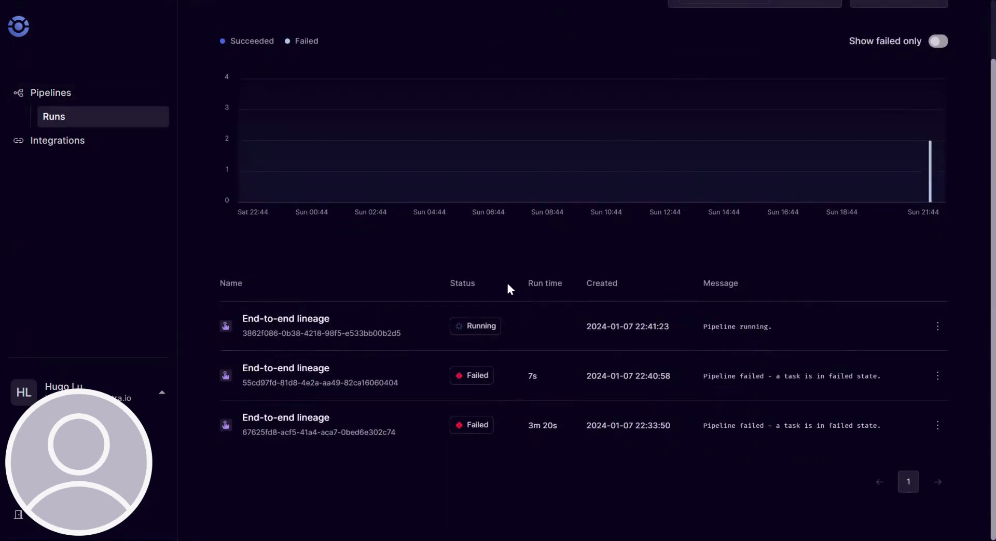
pyautogui.scroll(2, 529, 292)
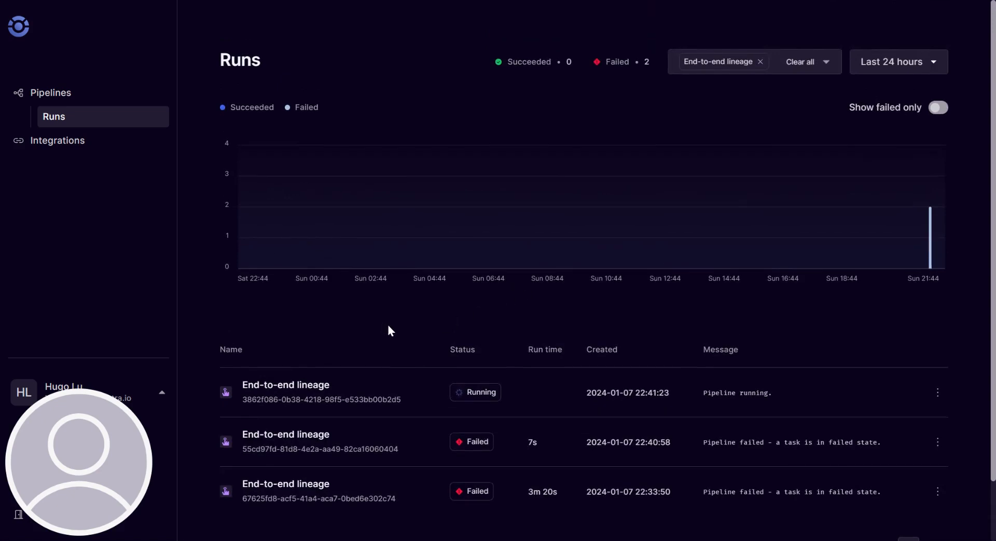
pyautogui.scroll(-2, 391, 332)
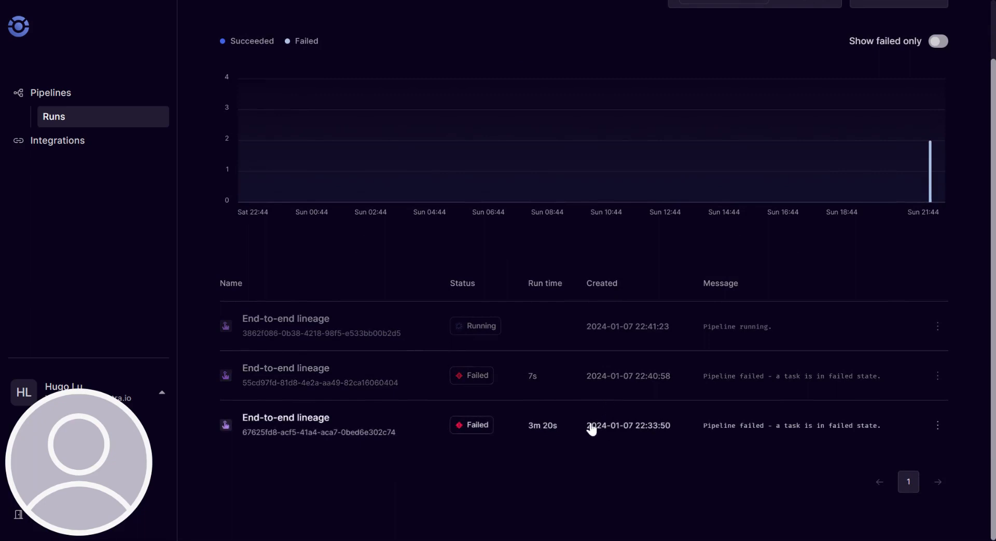
pyautogui.click(592, 428)
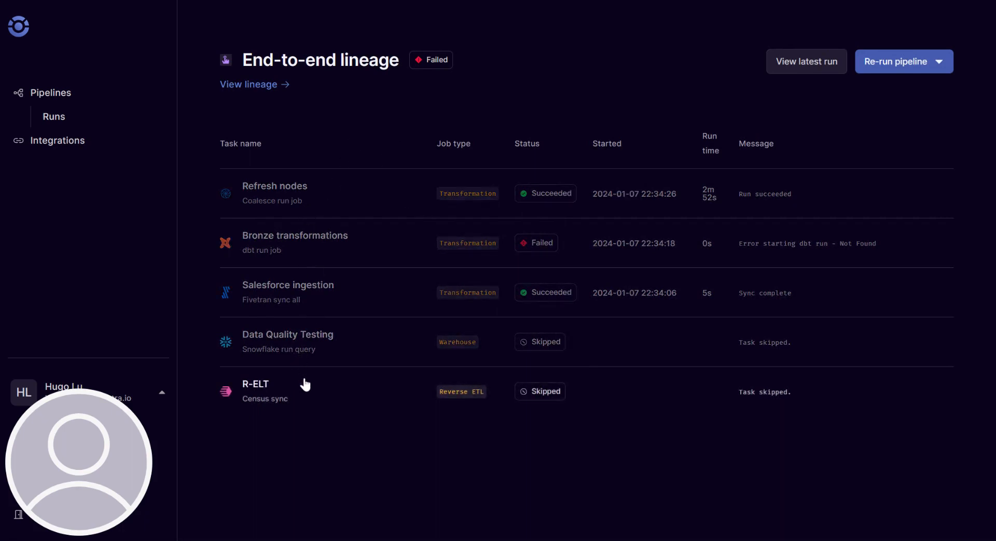
pyautogui.click(929, 68)
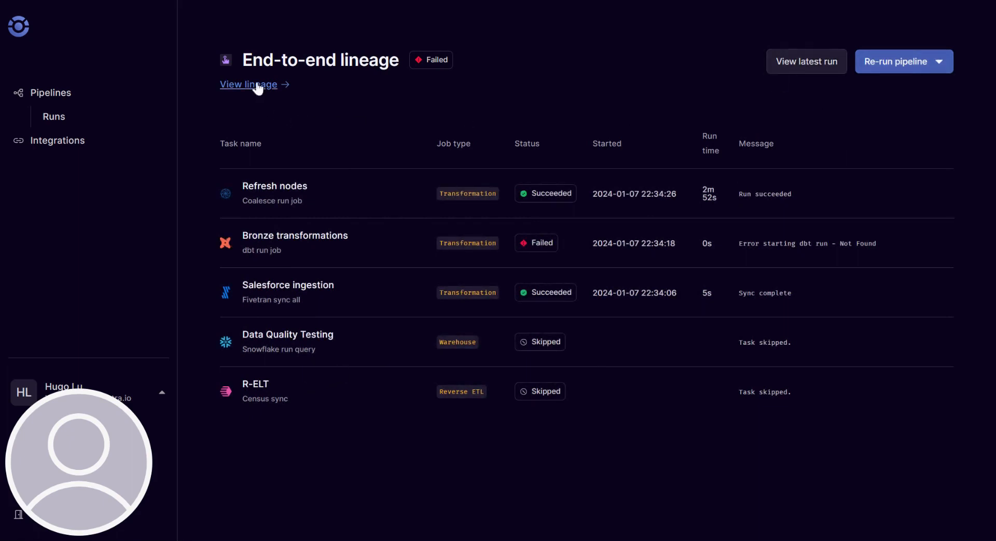
# - Return to the End-to-end lineage run history and open the pipeline of the 22:41:23 run for editing
pyautogui.click(128, 2)
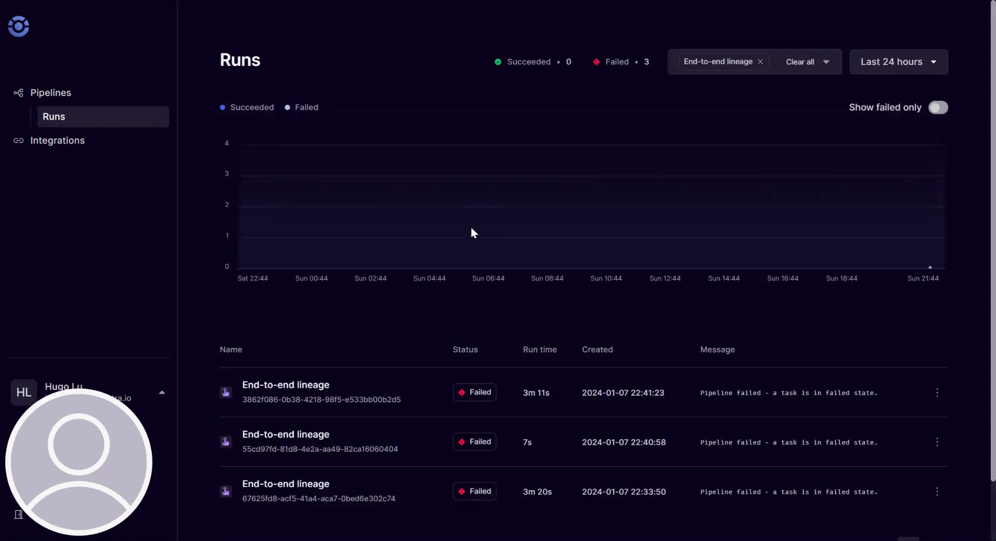
pyautogui.click(938, 393)
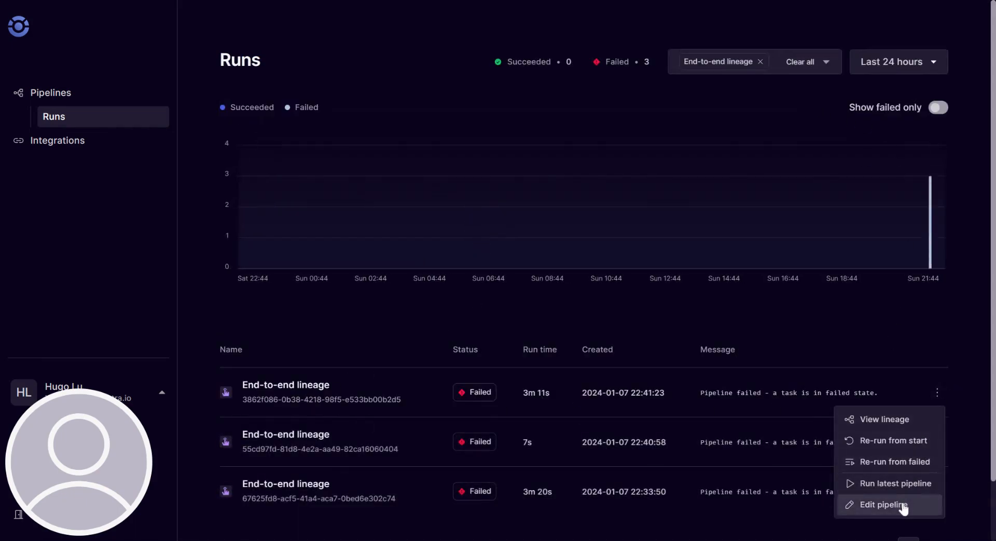
pyautogui.click(904, 509)
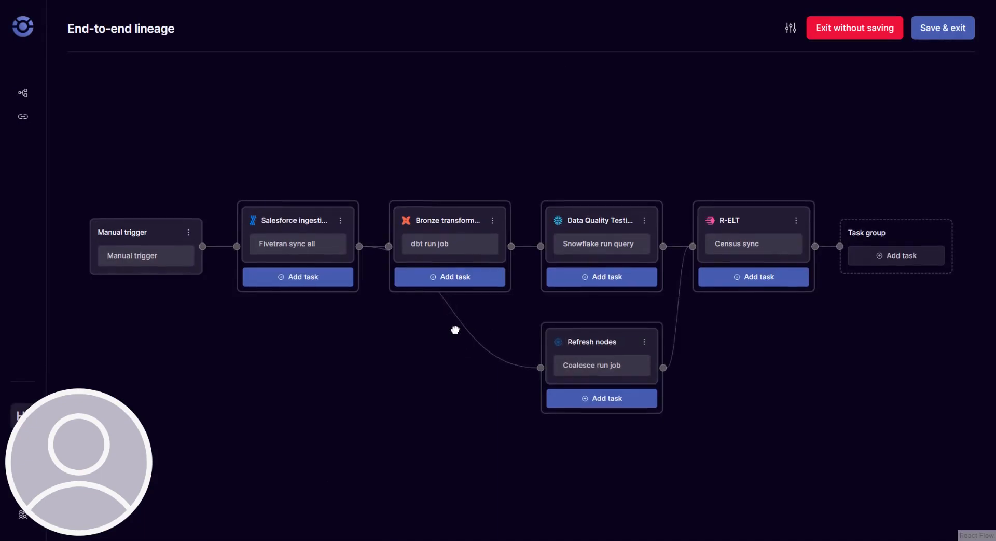
# - Examine the task graph from the manual trigger to the R-ELT task and exit the editor without saving
pyautogui.moveTo(455, 330); pyautogui.dragTo(466, 303)
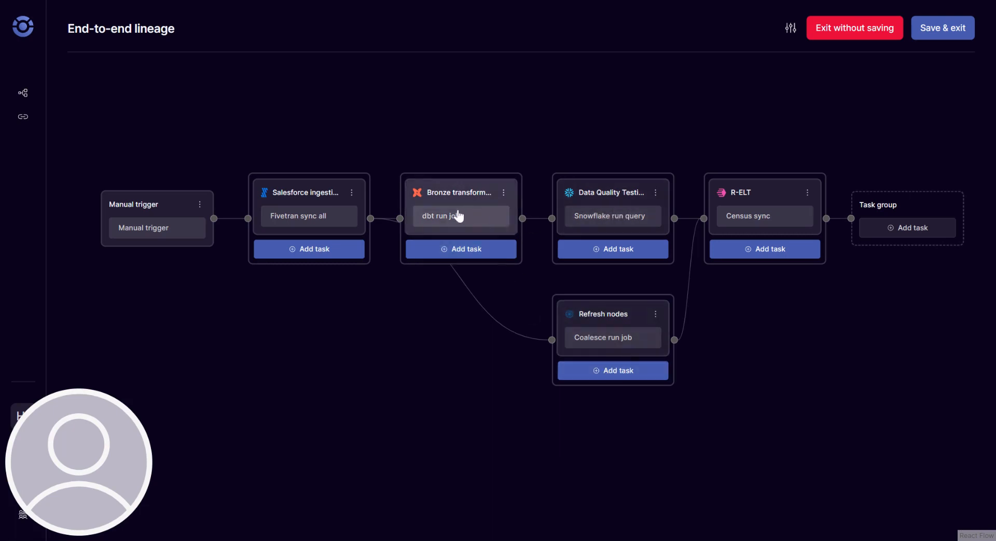
pyautogui.hscroll(3, 779, 325)
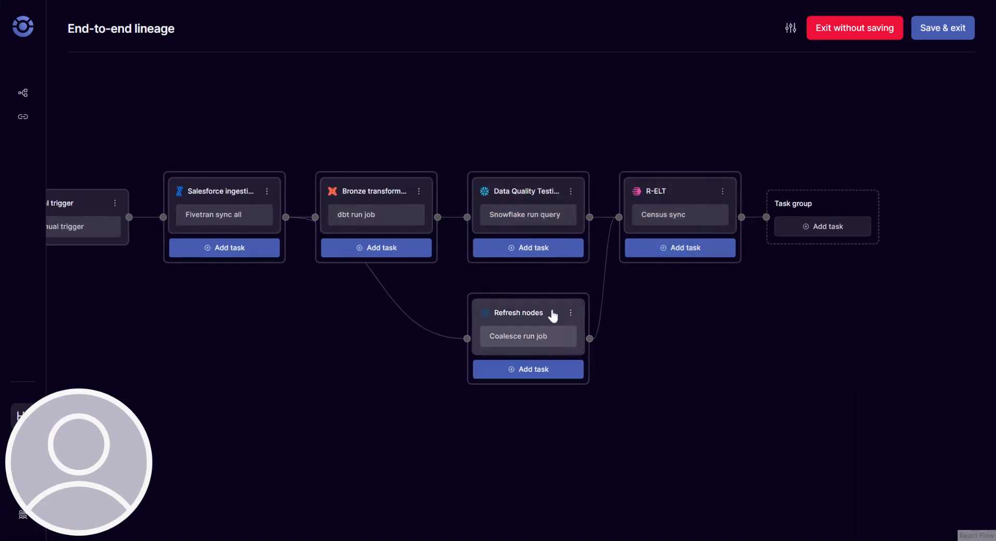
pyautogui.moveTo(741, 326); pyautogui.dragTo(880, 328)
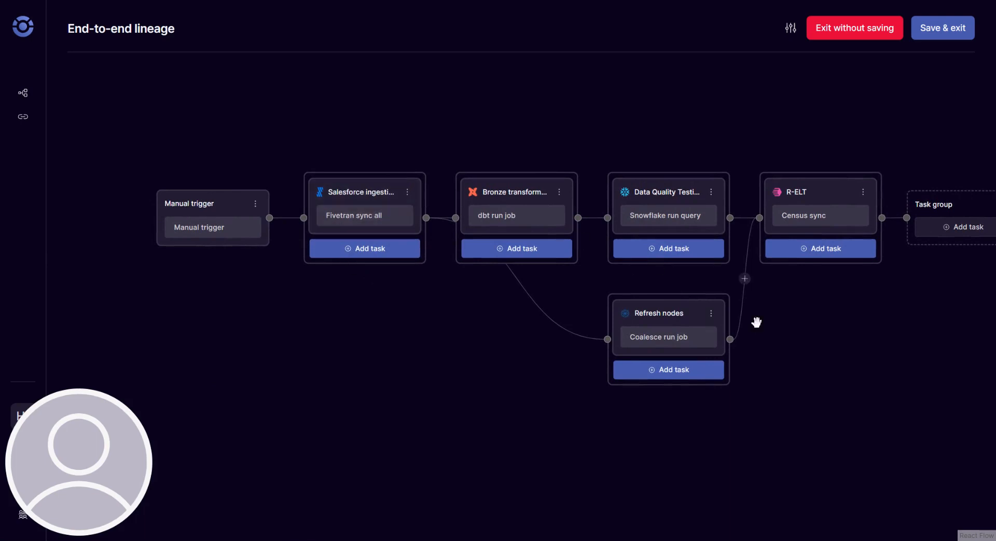
pyautogui.moveTo(786, 313); pyautogui.dragTo(753, 305)
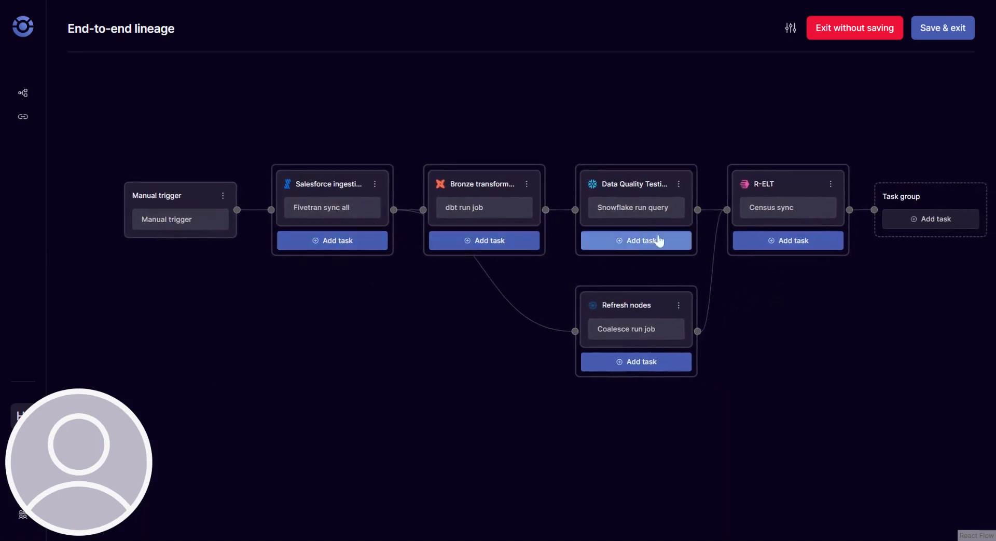
pyautogui.click(848, 32)
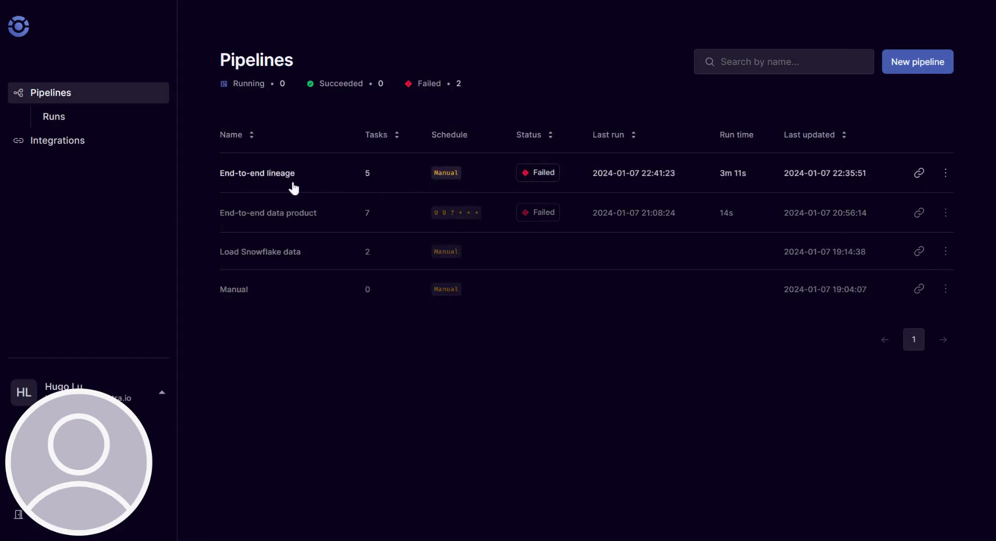
# - Open the End-to-end lineage pipeline's 22:41:23 run and view its lineage graph
pyautogui.click(285, 182)
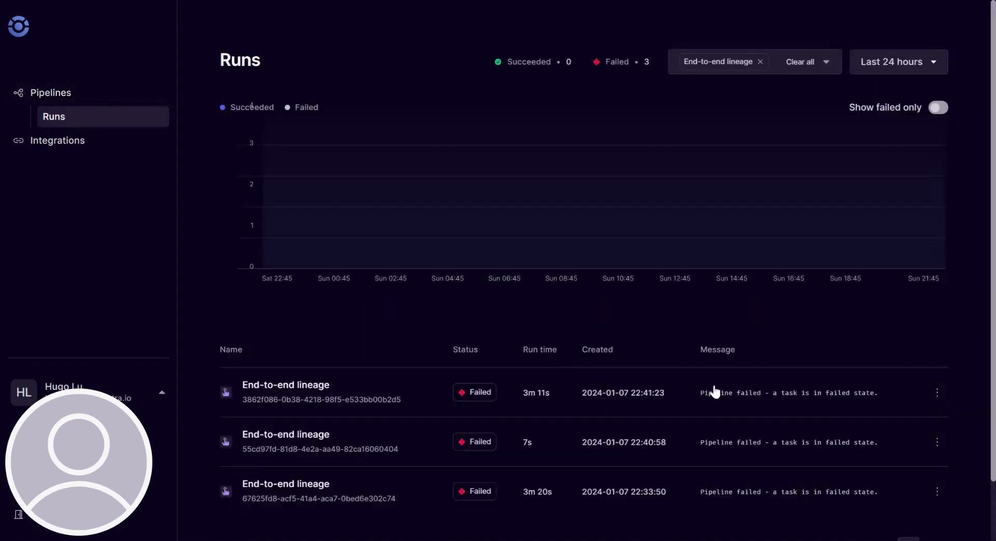
pyautogui.scroll(-1, 718, 369)
pyautogui.scroll(1, 921, 312)
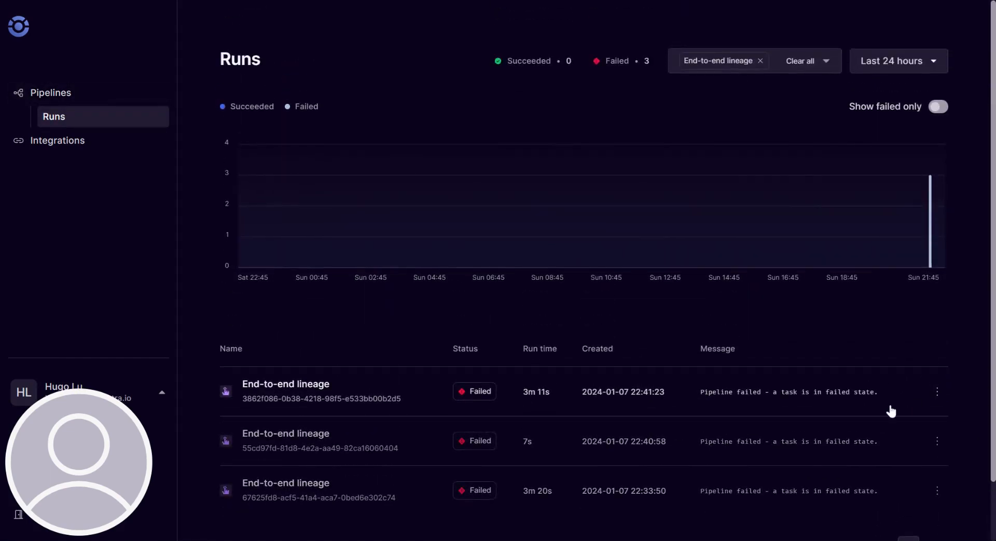
pyautogui.click(786, 406)
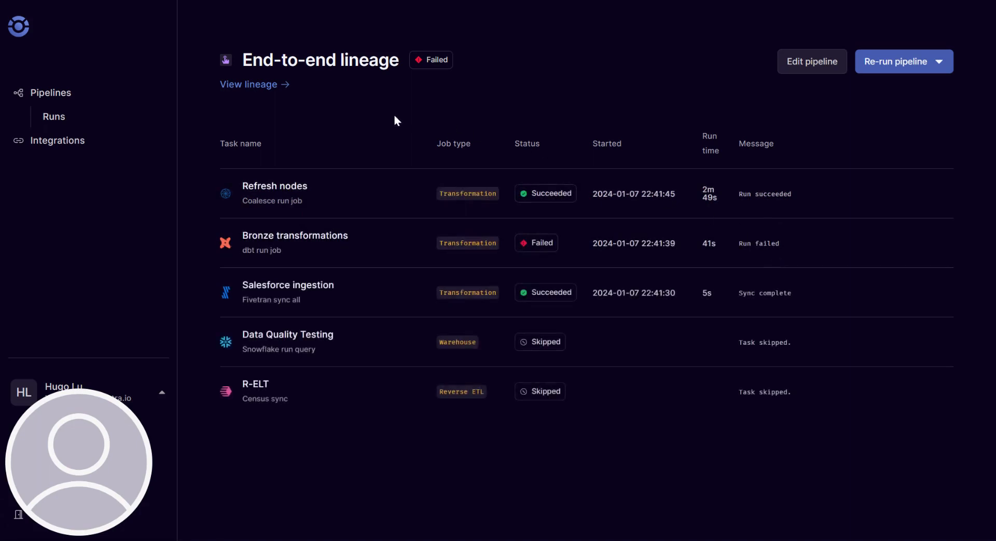
pyautogui.click(256, 93)
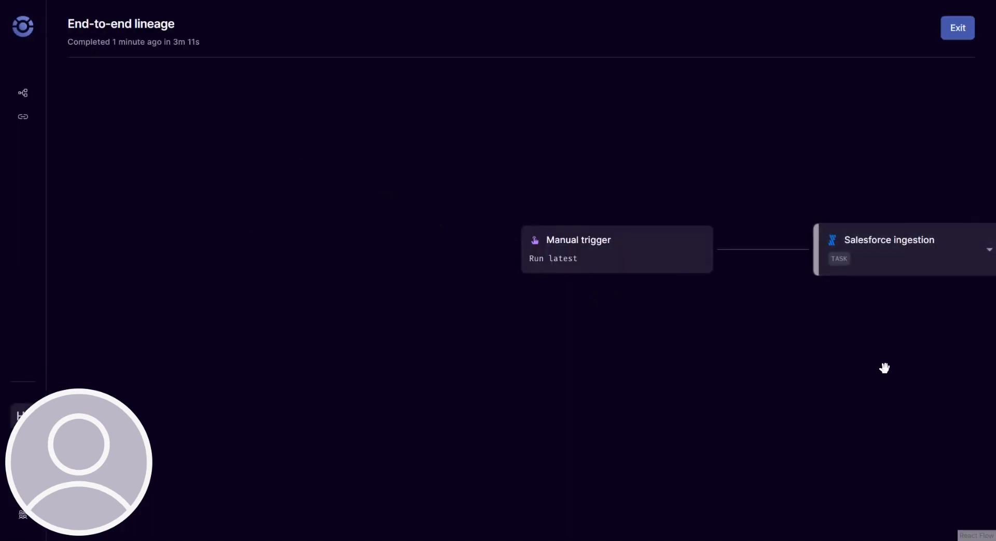
# - Examine the lineage graph from Salesforce ingestion through the cleaned, staging and aggregated models and Refresh nodes to R-ELT
pyautogui.moveTo(885, 367); pyautogui.dragTo(597, 329)
pyautogui.scroll(-5, 666, 339)
pyautogui.moveTo(663, 392); pyautogui.dragTo(475, 120)
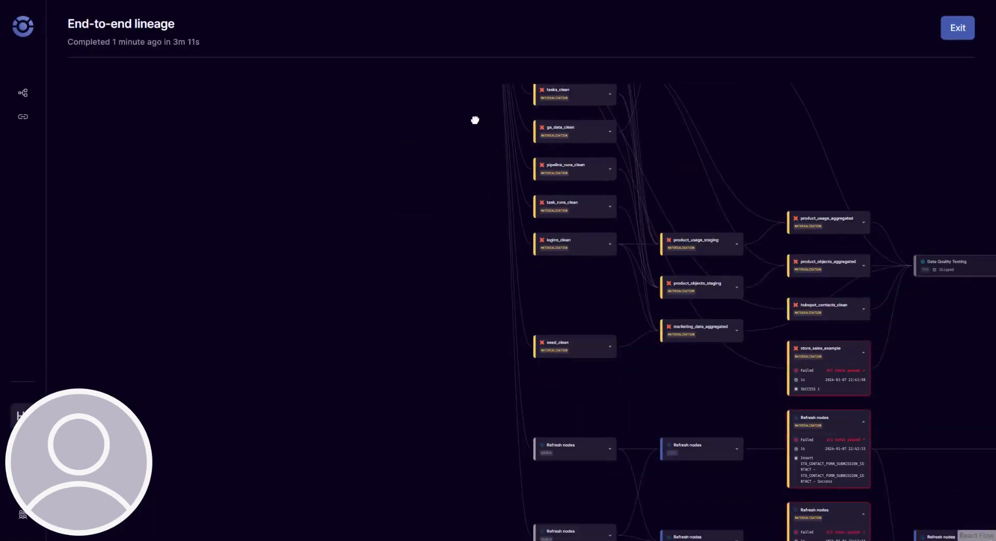
pyautogui.moveTo(740, 407); pyautogui.dragTo(587, 158)
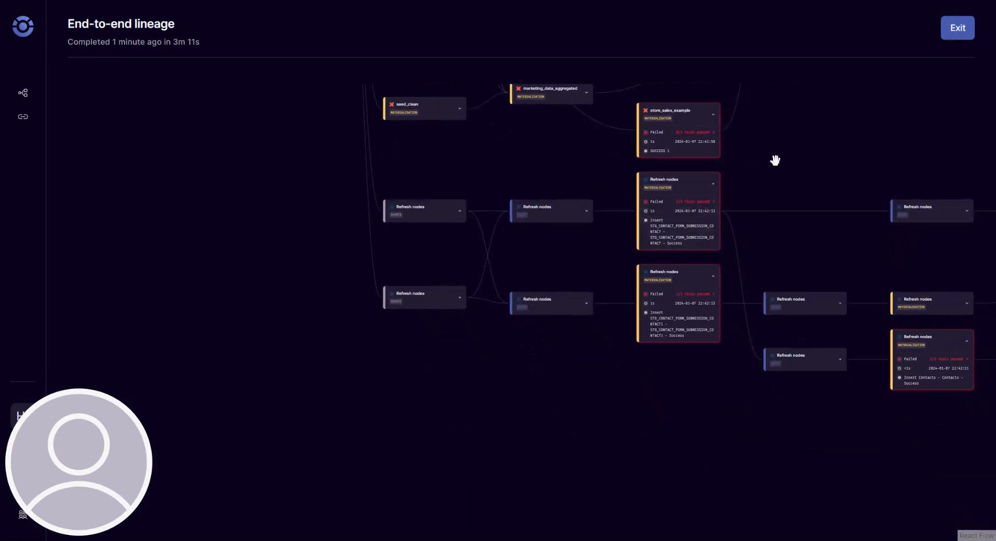
pyautogui.moveTo(775, 160); pyautogui.dragTo(789, 371)
pyautogui.moveTo(581, 153); pyautogui.dragTo(441, 264)
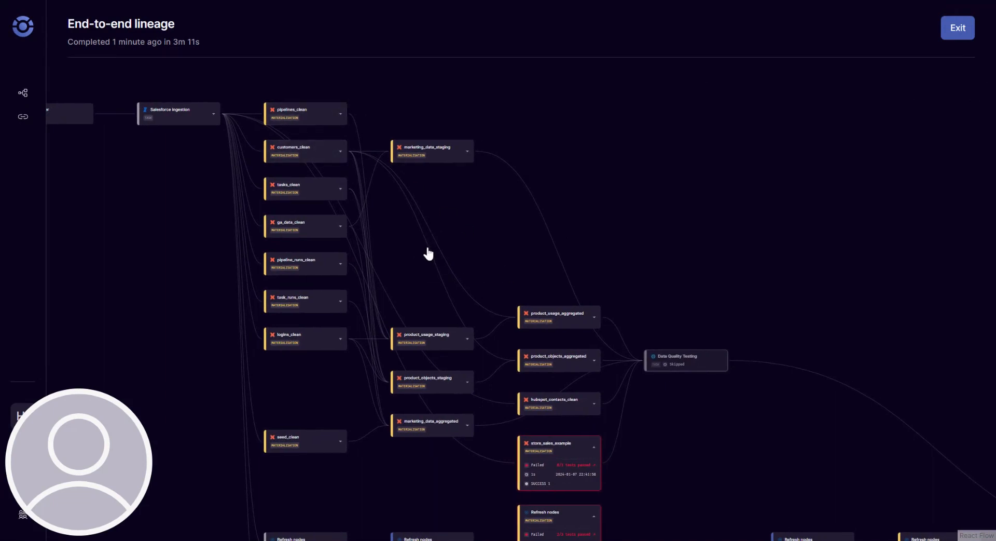
pyautogui.moveTo(475, 247); pyautogui.dragTo(499, 208)
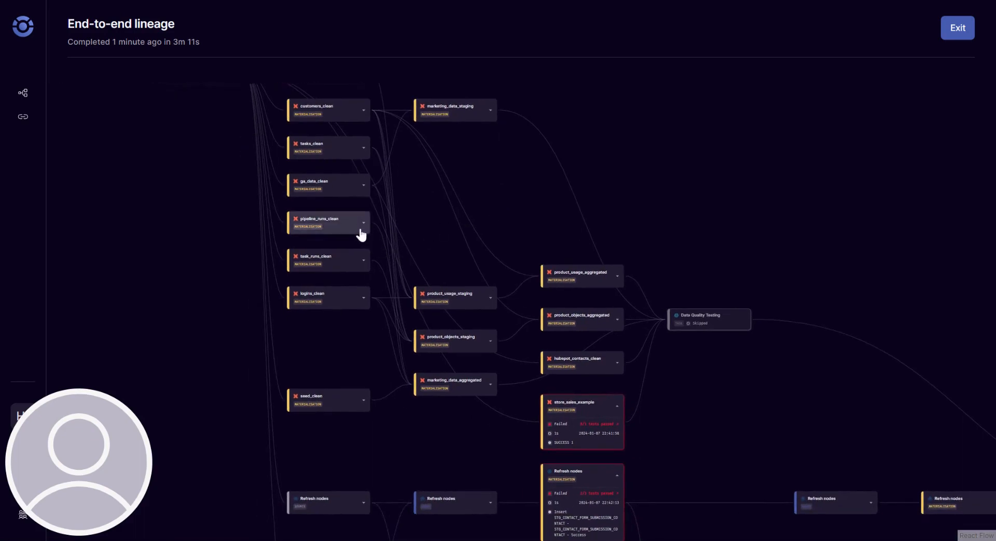
pyautogui.moveTo(467, 467); pyautogui.dragTo(467, 241)
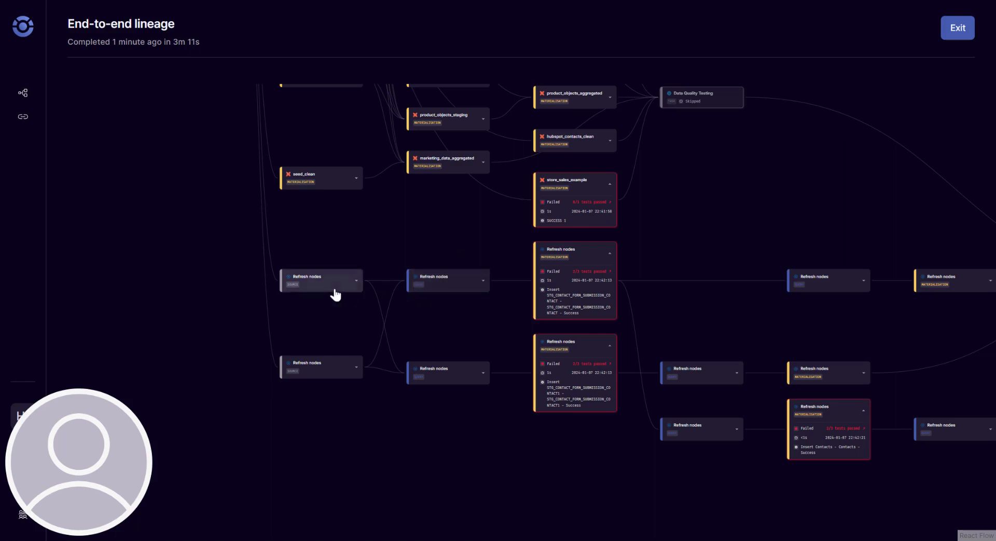
pyautogui.moveTo(689, 317); pyautogui.dragTo(562, 280)
pyautogui.moveTo(608, 150); pyautogui.dragTo(552, 203)
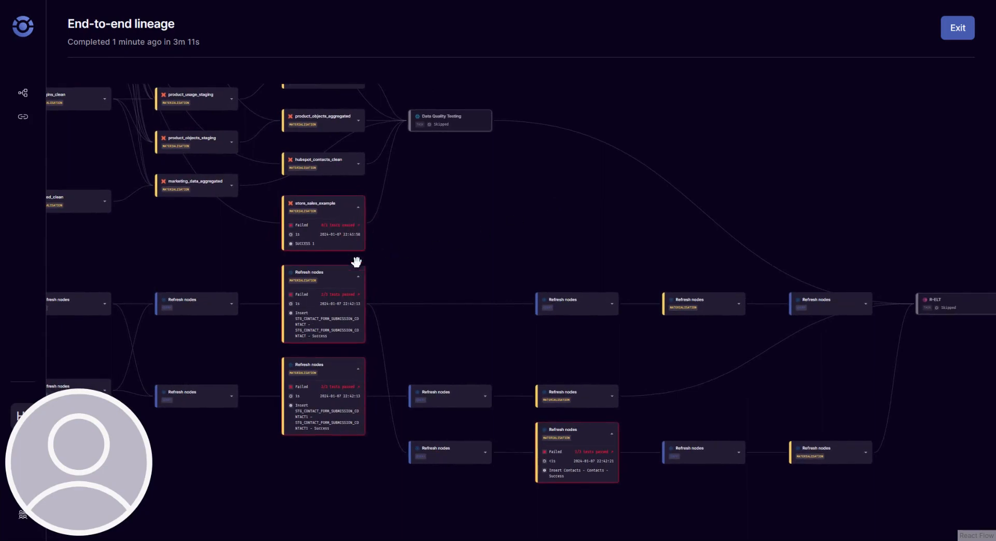
pyautogui.moveTo(435, 219); pyautogui.dragTo(457, 232)
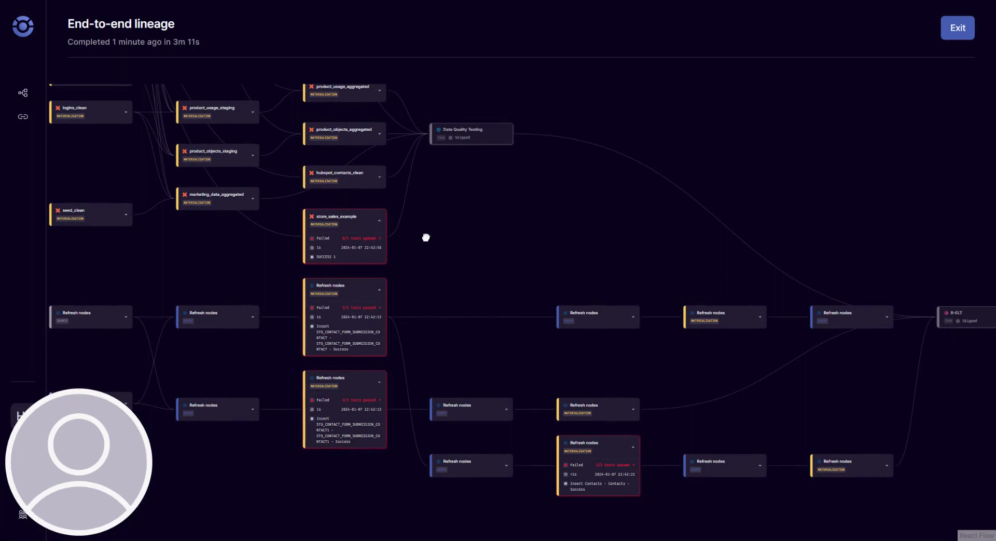
# - Open the details of the store_sales_example materialisation and highlight its message
pyautogui.scroll(5, 475, 248)
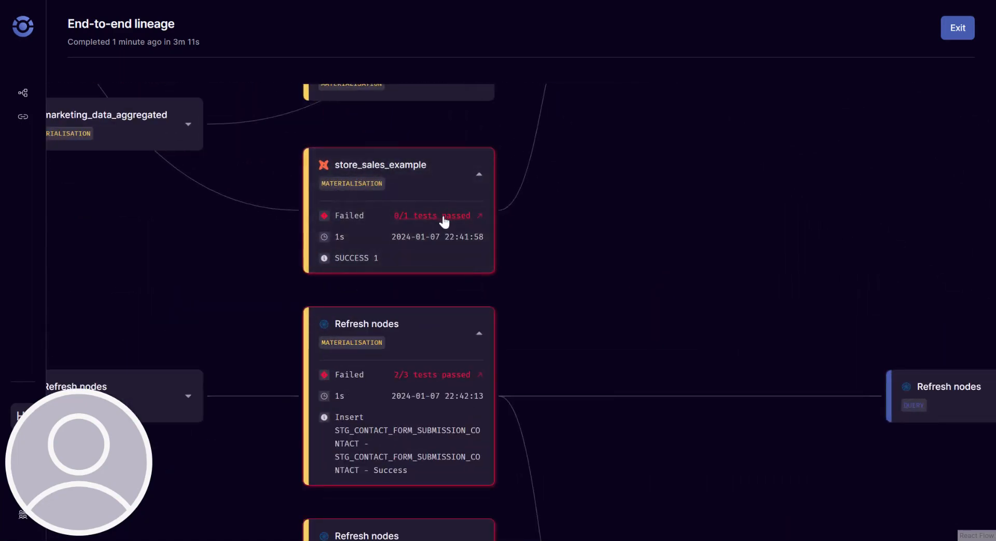
pyautogui.click(347, 254)
pyautogui.moveTo(741, 292); pyautogui.dragTo(801, 307)
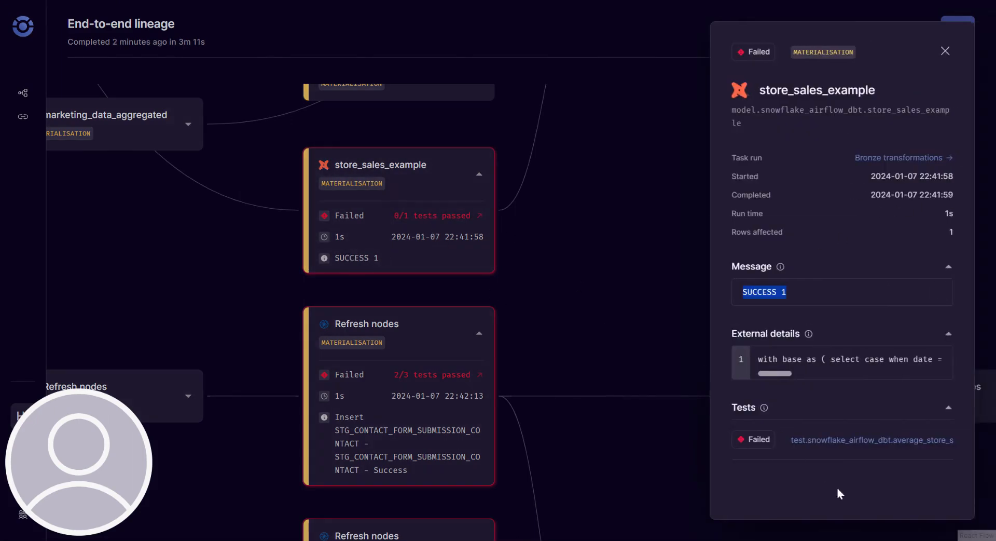
# - Inspect the store_sales_example model's average store sales test, highlighting part of its name and the rows affected, and close the details
pyautogui.click(835, 440)
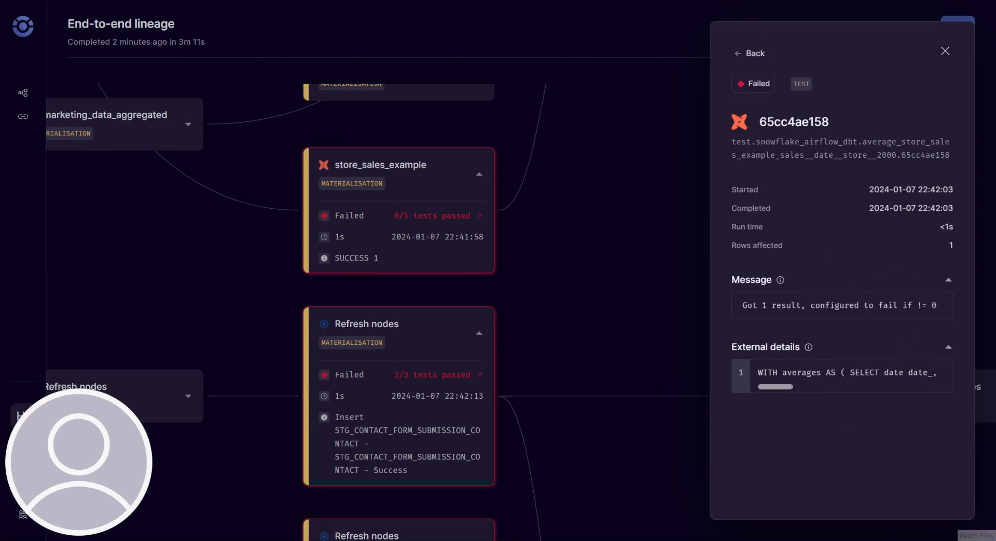
pyautogui.moveTo(862, 142); pyautogui.dragTo(793, 162)
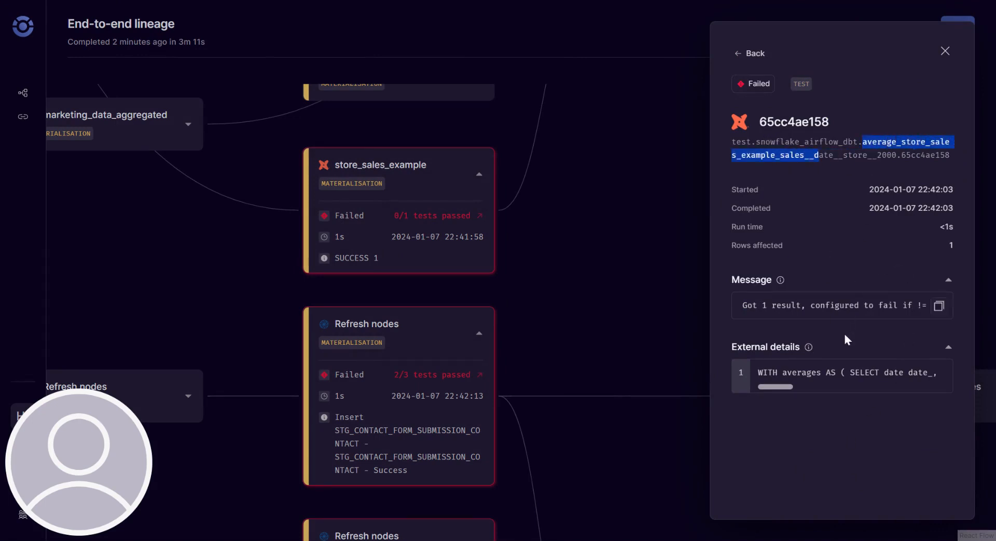
pyautogui.doubleClick(957, 248)
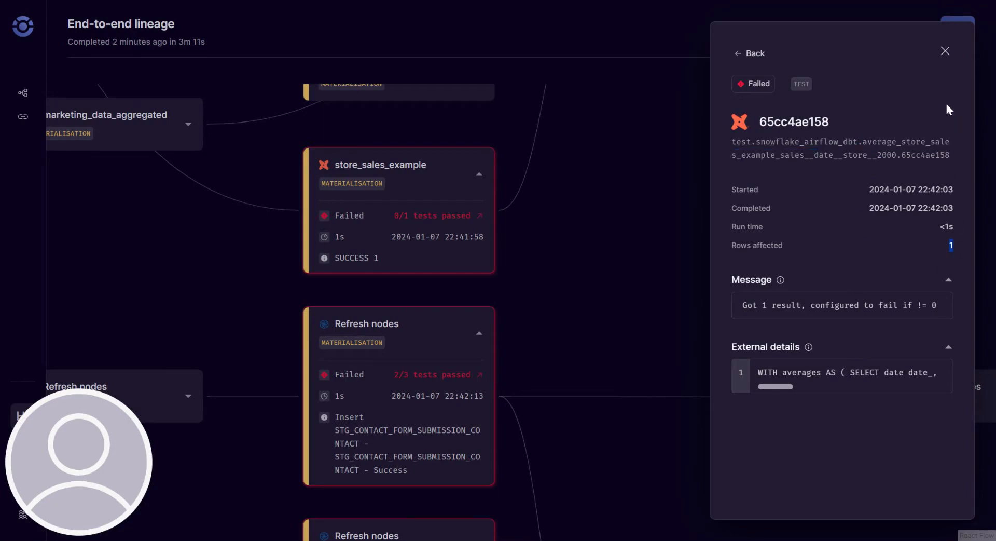
pyautogui.click(945, 55)
# - Examine the tests on the Refresh nodes materialisations and their downstream connections to Data Quality Testing and R-ELT
pyautogui.moveTo(685, 338); pyautogui.dragTo(613, 141)
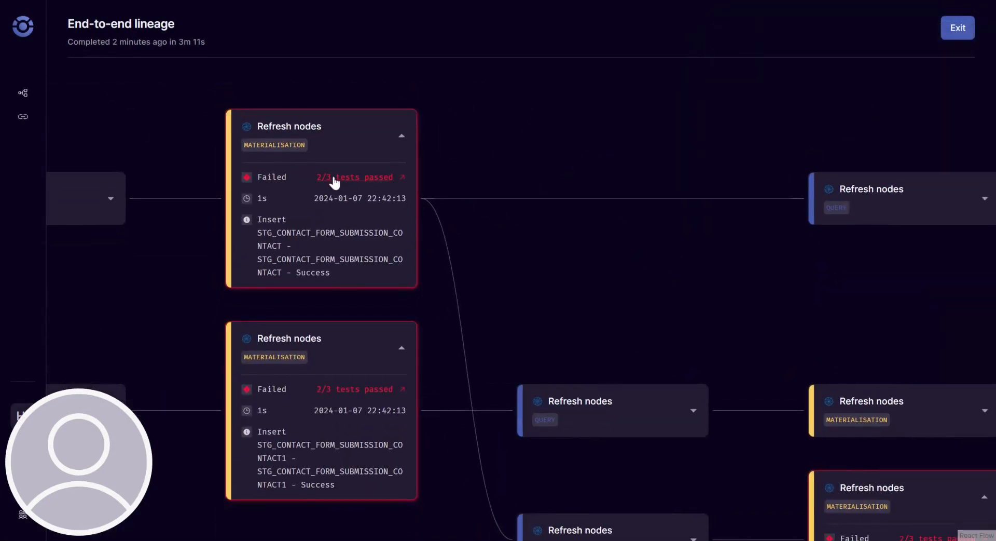
pyautogui.click(847, 185)
pyautogui.scroll(-4, 668, 326)
pyautogui.moveTo(831, 334); pyautogui.dragTo(566, 356)
pyautogui.moveTo(454, 249); pyautogui.dragTo(510, 255)
pyautogui.scroll(5, 372, 156)
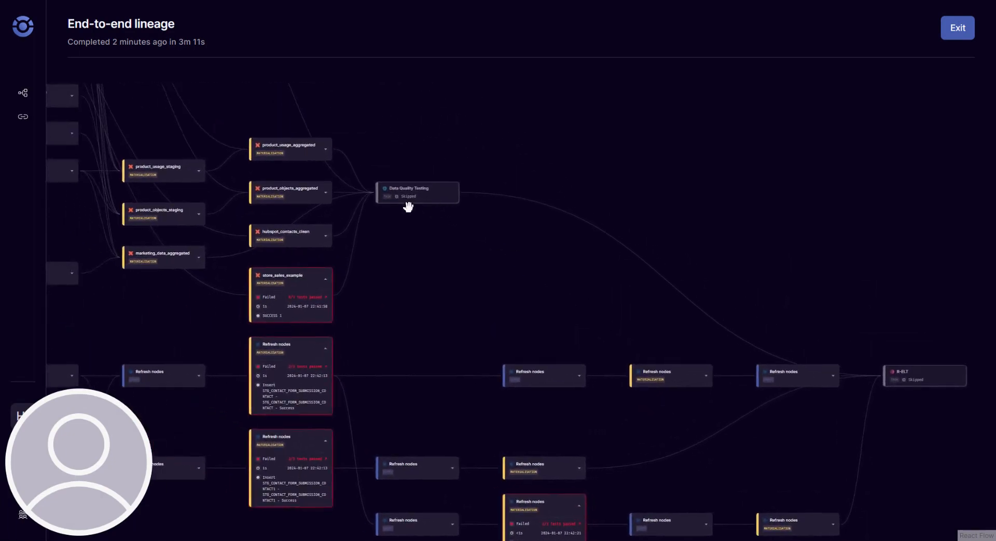
# - Inspect the path from Data Quality Testing to R-ELT, checking the details of the Refresh nodes item directly before R-ELT and collapsing it
pyautogui.moveTo(431, 281); pyautogui.dragTo(566, 228)
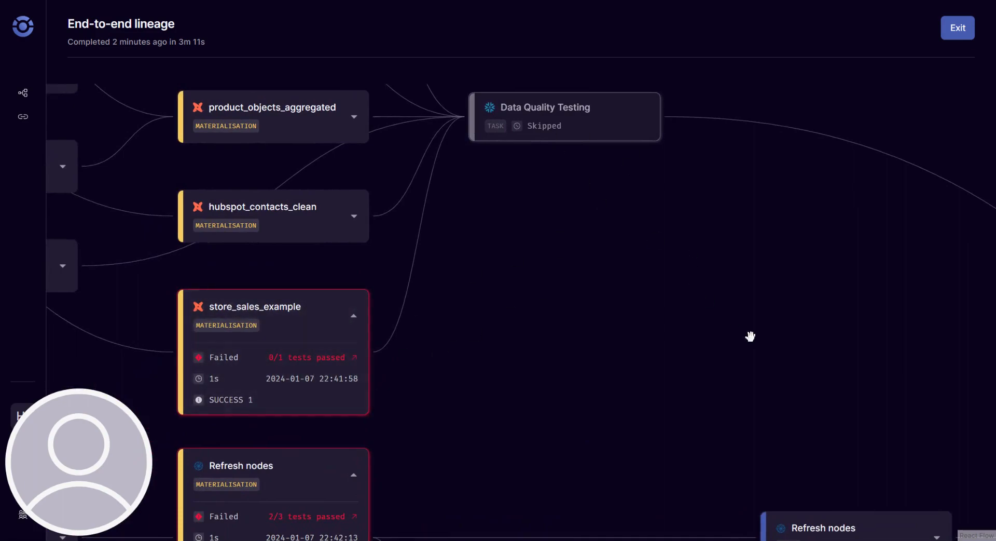
pyautogui.moveTo(752, 337); pyautogui.dragTo(565, 197)
pyautogui.scroll(-3, 630, 238)
pyautogui.moveTo(716, 254); pyautogui.dragTo(291, 119)
pyautogui.moveTo(695, 272); pyautogui.dragTo(580, 324)
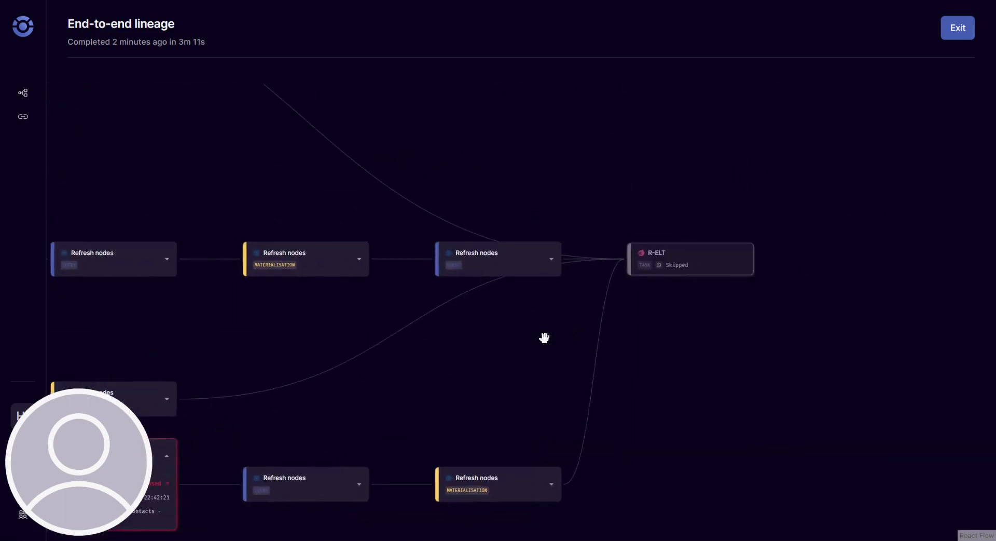
pyautogui.click(507, 263)
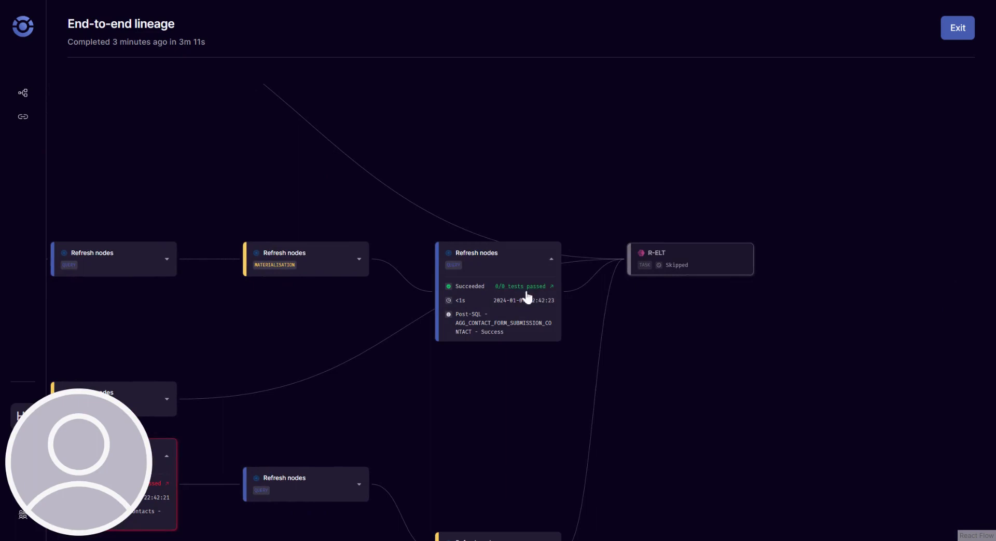
pyautogui.click(543, 285)
pyautogui.moveTo(700, 288); pyautogui.dragTo(645, 291)
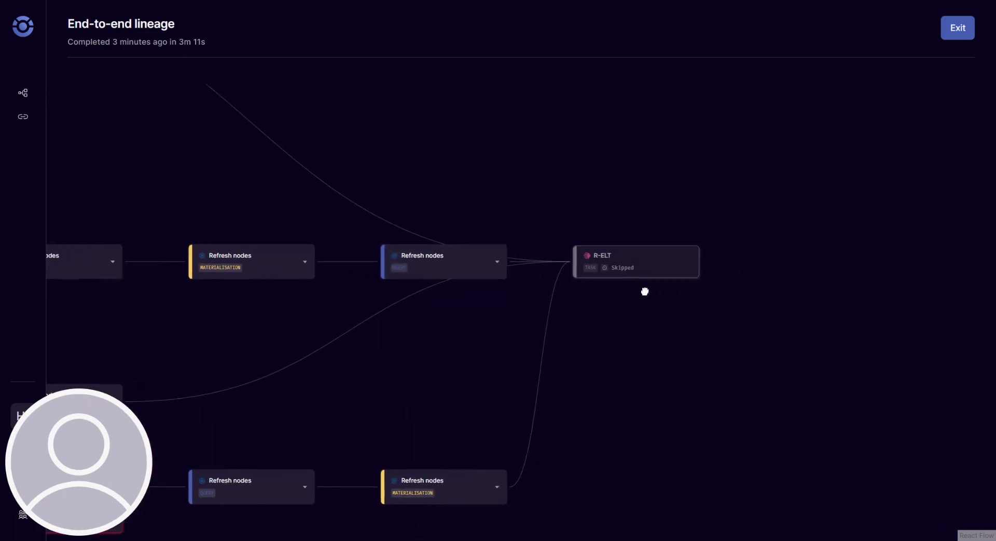
# - Exit the lineage graph after an overview of it, and view the re-run options of the failed End-to-end lineage run without choosing one
pyautogui.scroll(3, 621, 284)
pyautogui.scroll(-5, 519, 265)
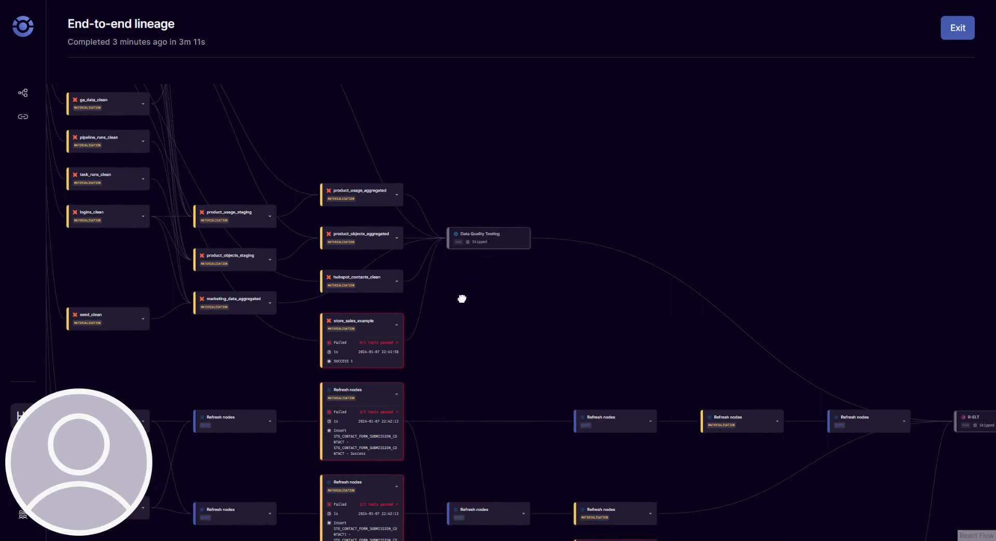
pyautogui.moveTo(462, 298); pyautogui.dragTo(632, 261)
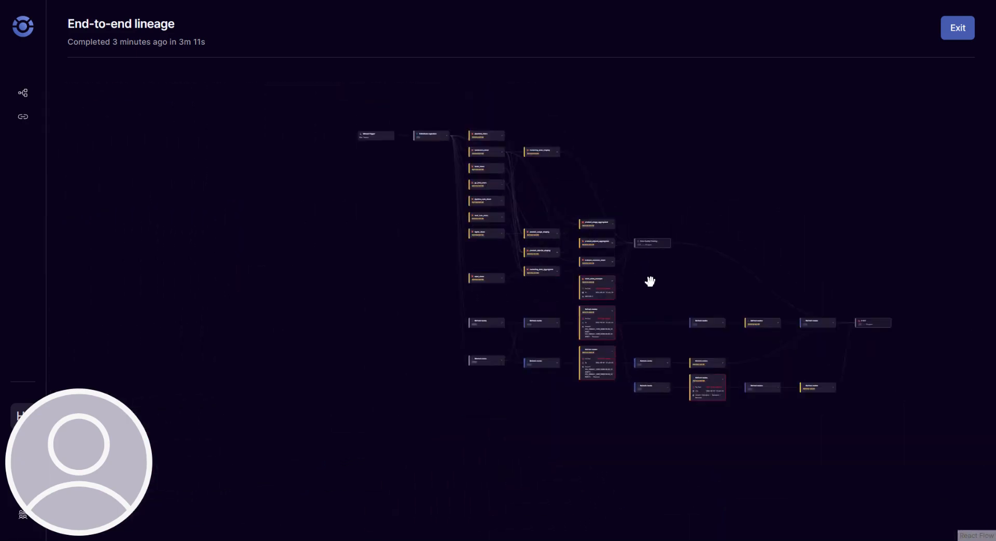
pyautogui.click(958, 29)
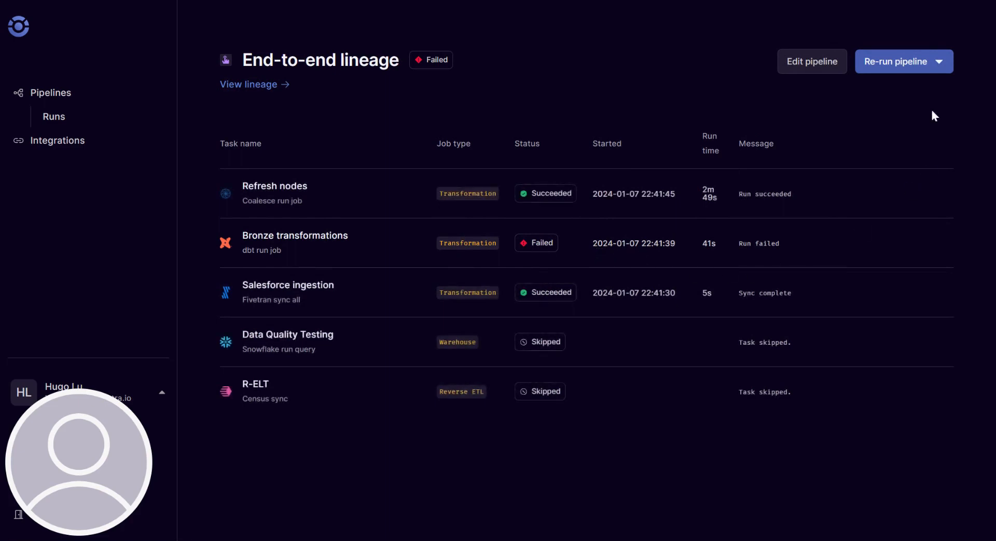
pyautogui.click(935, 64)
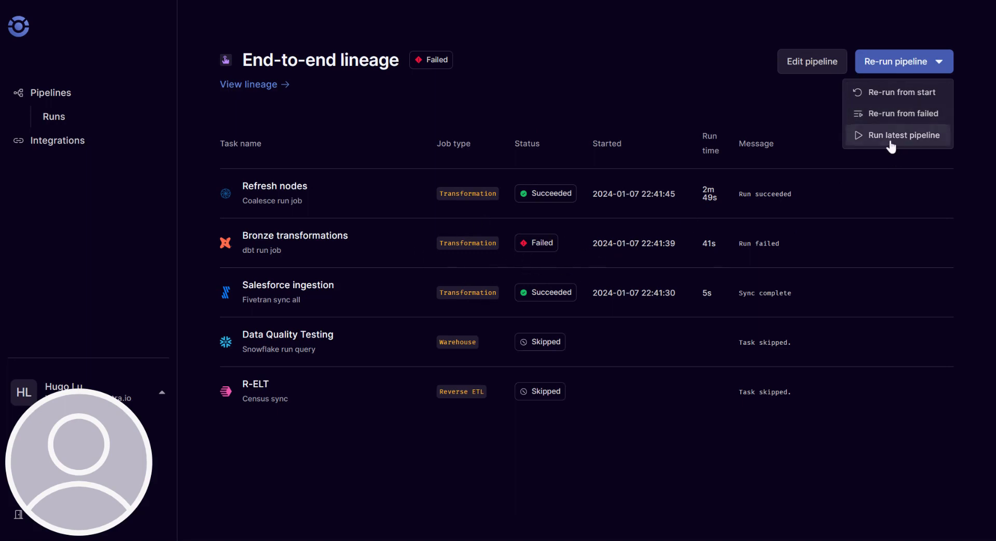
pyautogui.click(750, 117)
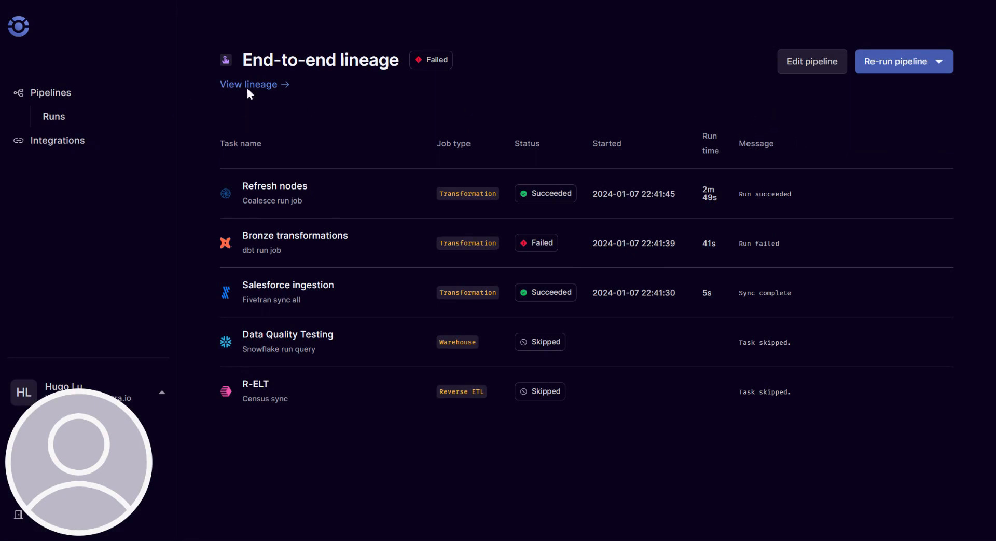
# - Start a new run of the End-to-end lineage pipeline from the list of all pipelines
pyautogui.click(53, 97)
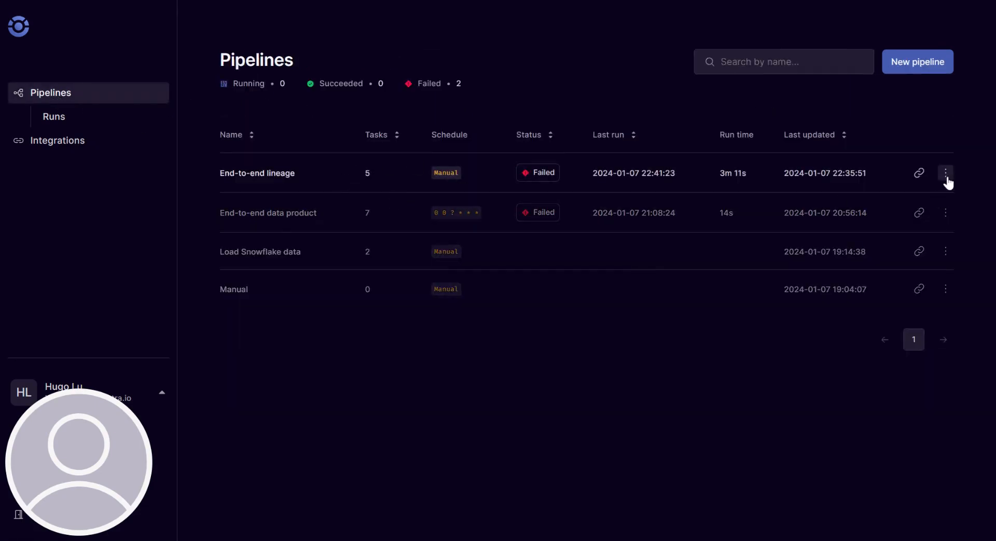
pyautogui.click(946, 174)
pyautogui.click(886, 201)
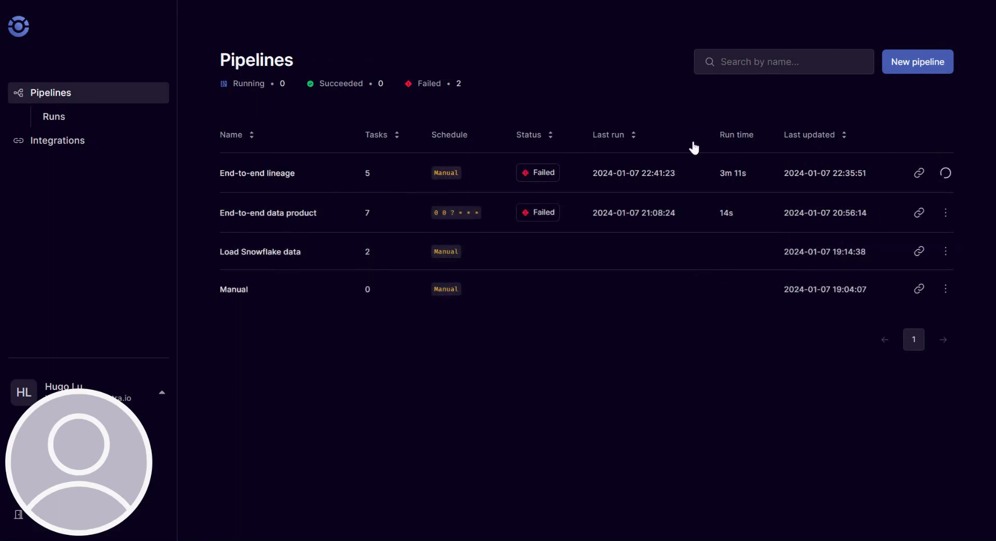
# - Open the new End-to-end lineage run's task list and cancel the run
pyautogui.click(641, 173)
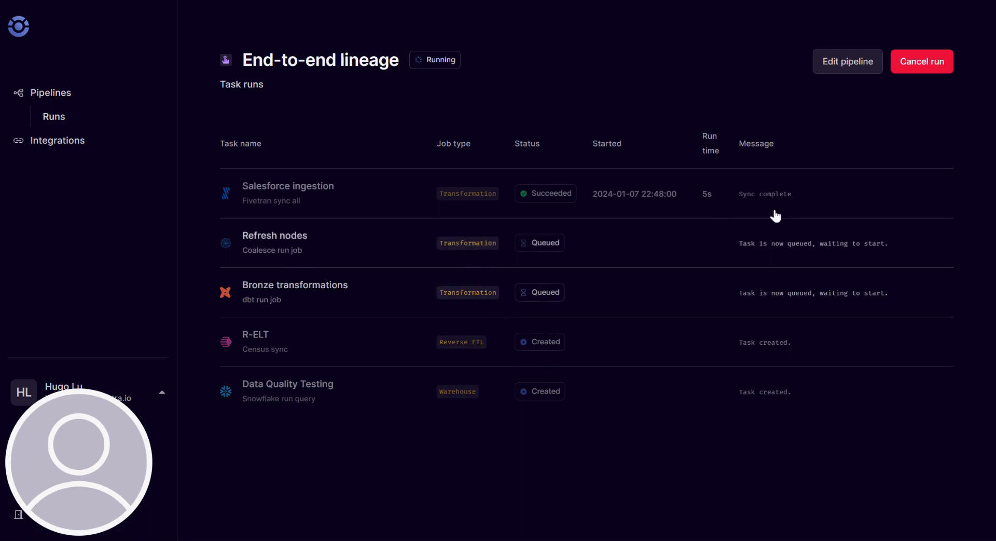
pyautogui.click(933, 65)
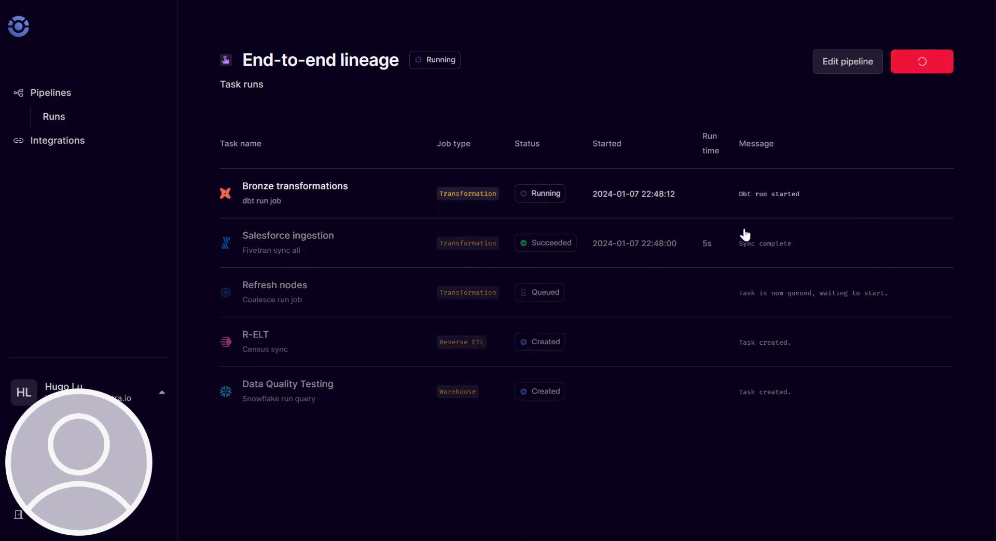